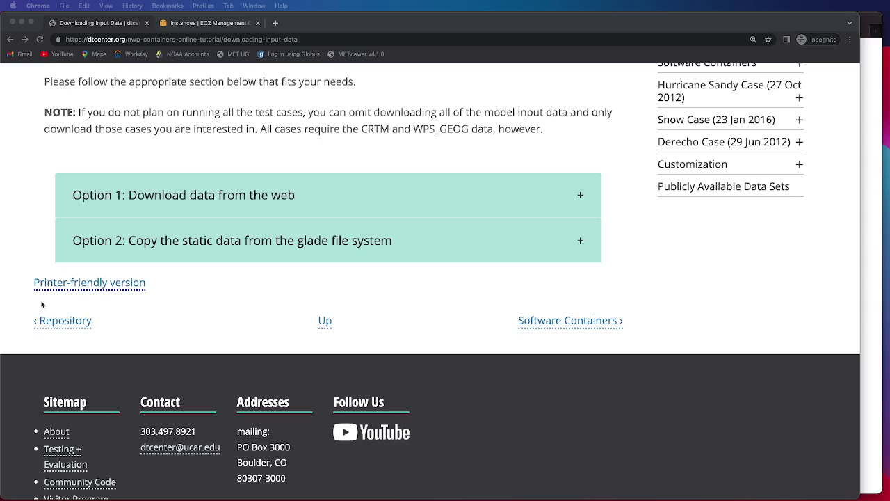
Step: Expand 'Option 1: Download data from the web' to show the curl download commands
left_click(187, 199)
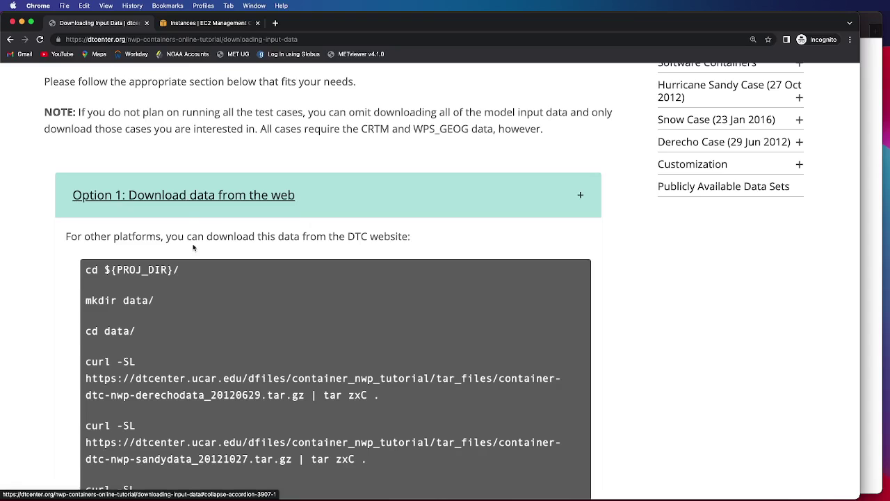
Step: Run cd ${PROJ_DIR}/ in the shell to enter the project directory
left_click_drag(182, 272, 82, 270)
key("super+c")
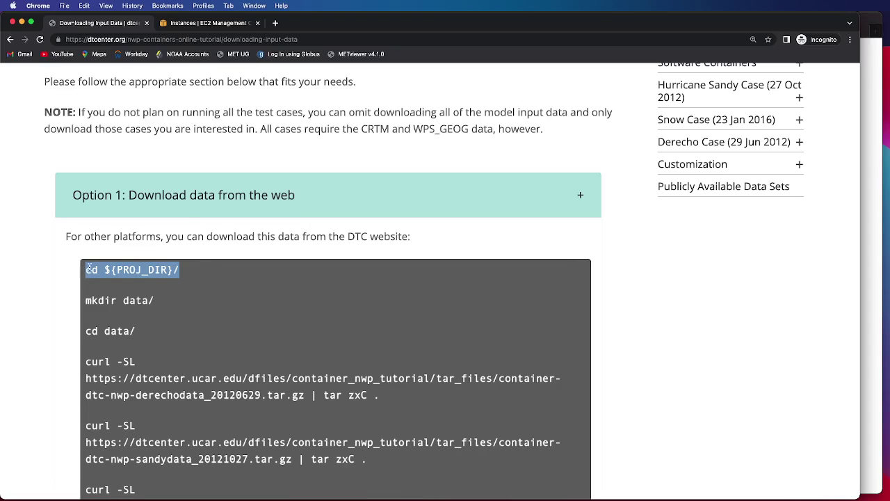
left_click(866, 312)
key("super+v")
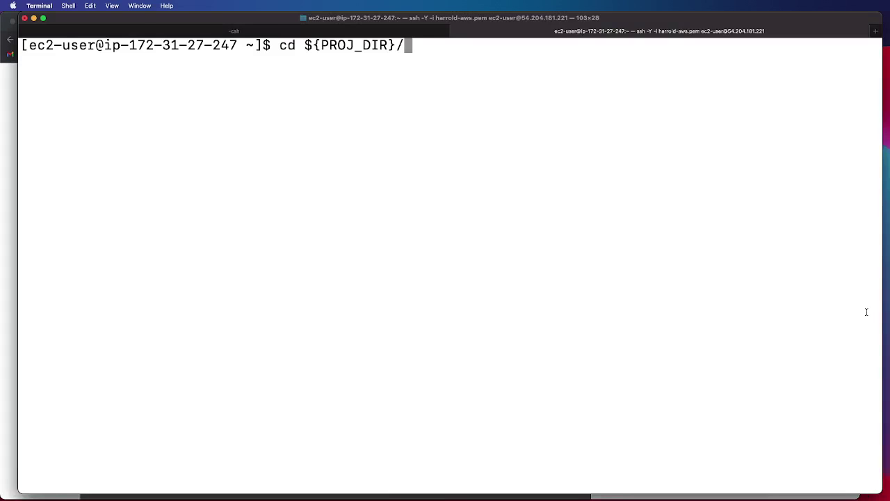
key("Return")
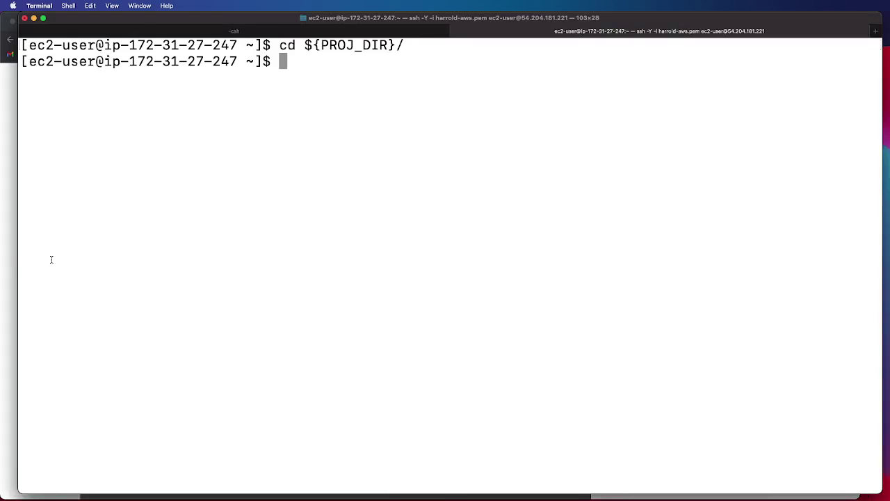
Step: Create a data/ folder in the project directory with mkdir data/
left_click(6, 259)
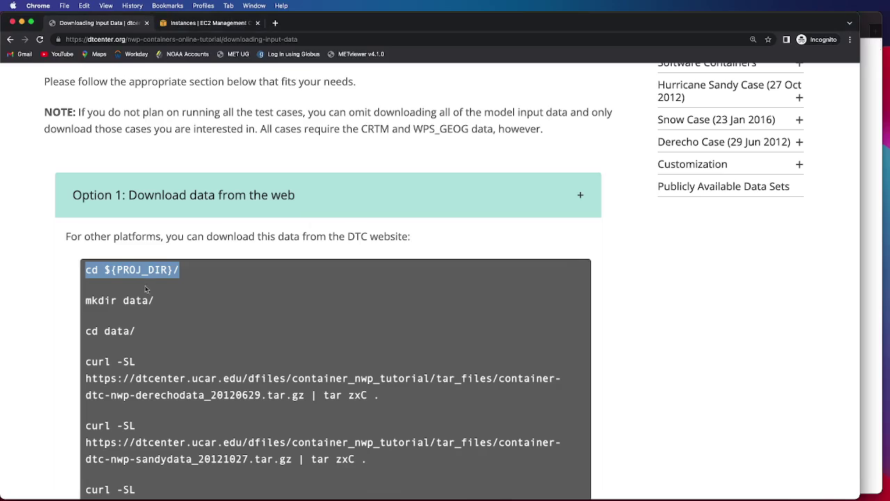
left_click(177, 304)
left_click_drag(176, 304, 71, 298)
key("super+c")
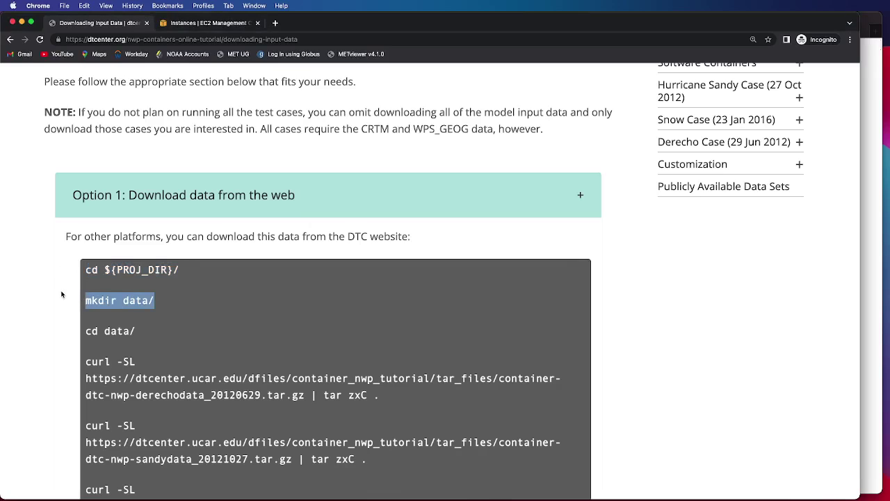
left_click(869, 318)
key("super+v")
key("Return")
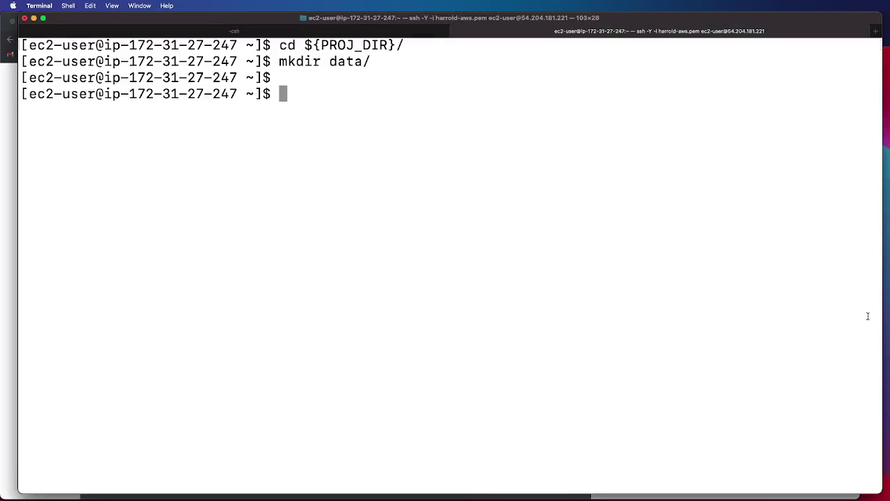
Step: Move the shell into the new data folder with cd data/
left_click(12, 276)
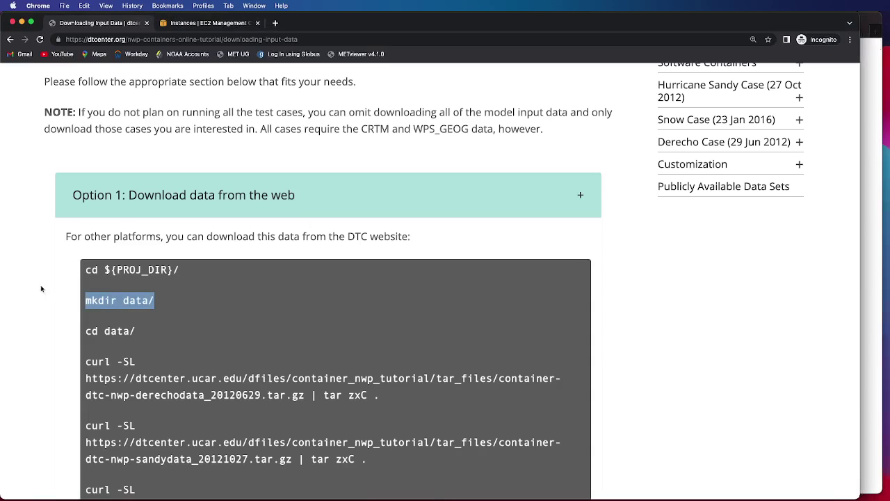
left_click_drag(144, 330, 77, 328)
key("super+c")
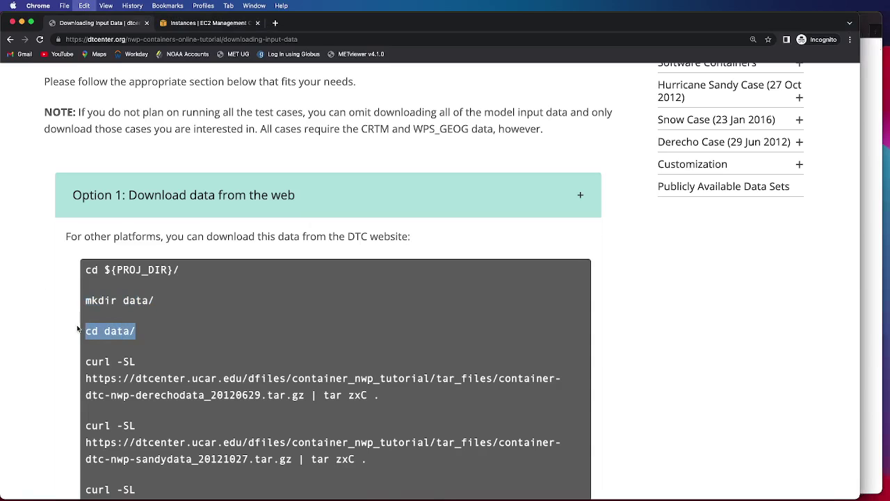
left_click(868, 331)
key("super+v")
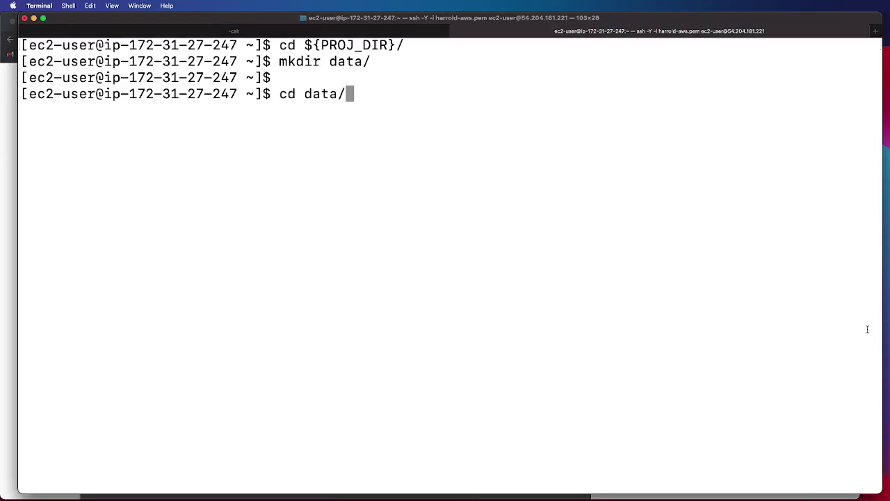
key("Return")
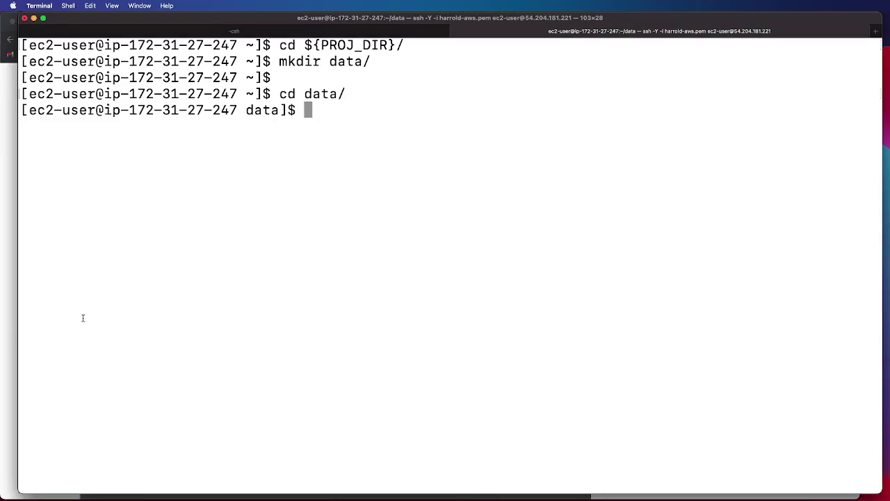
left_click(11, 320)
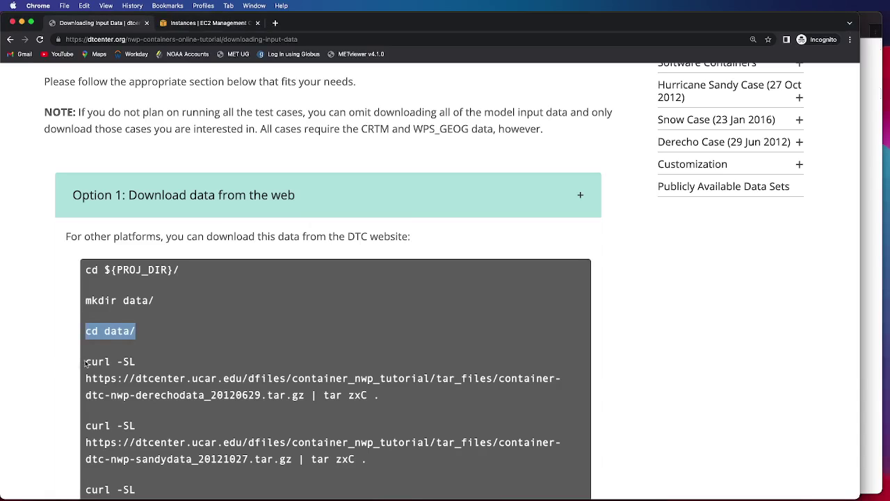
Step: Download and unpack the derecho case data with its curl command
left_click_drag(84, 362, 369, 409)
key("super+c")
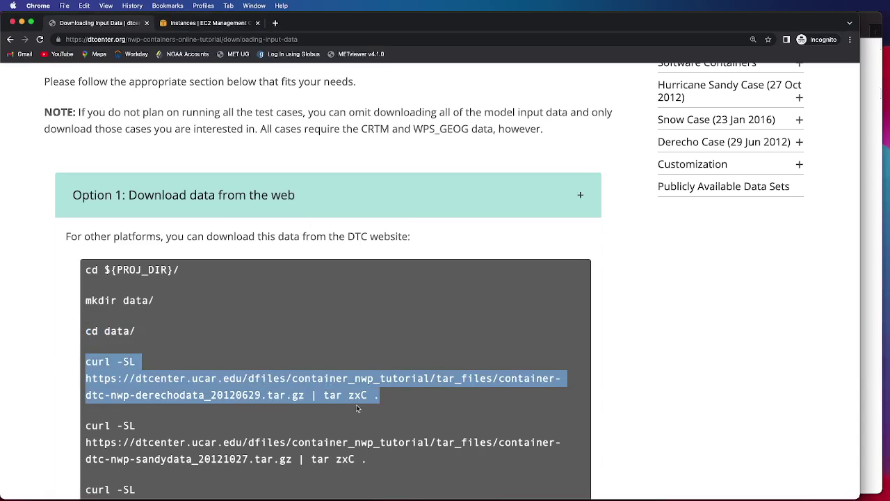
left_click(874, 416)
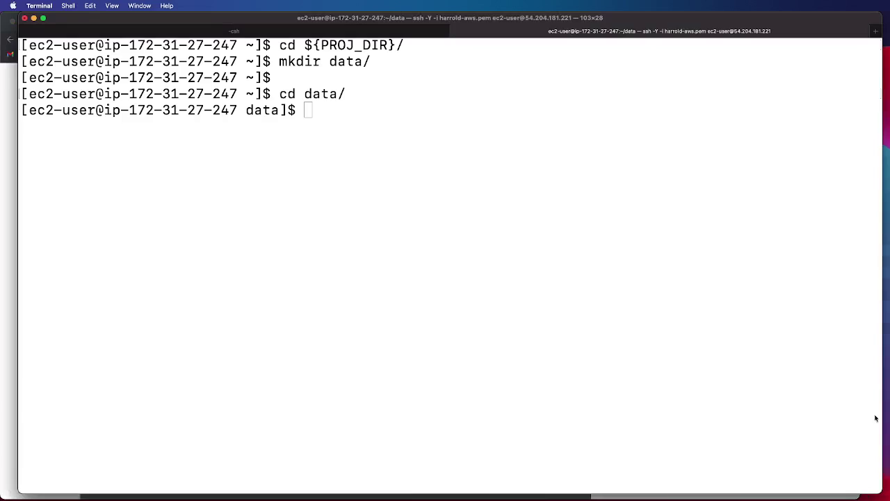
key("super+v")
key("Return")
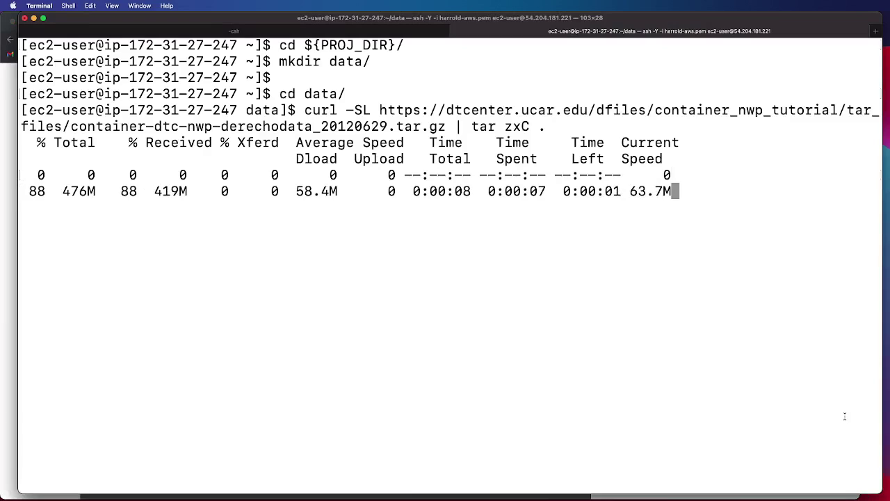
key("Return")
key("Return")
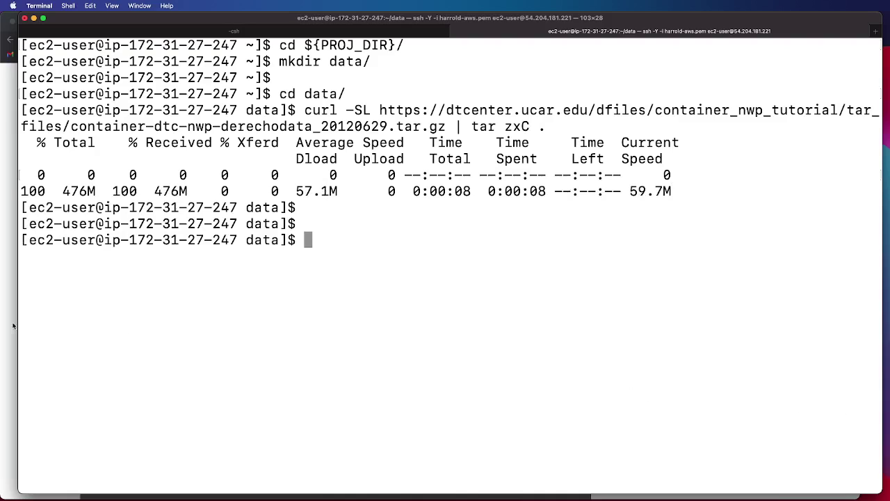
Step: Download and unpack the Hurricane Sandy case data with its curl command
key("super+Tab")
scroll(120, 360, "down", 5)
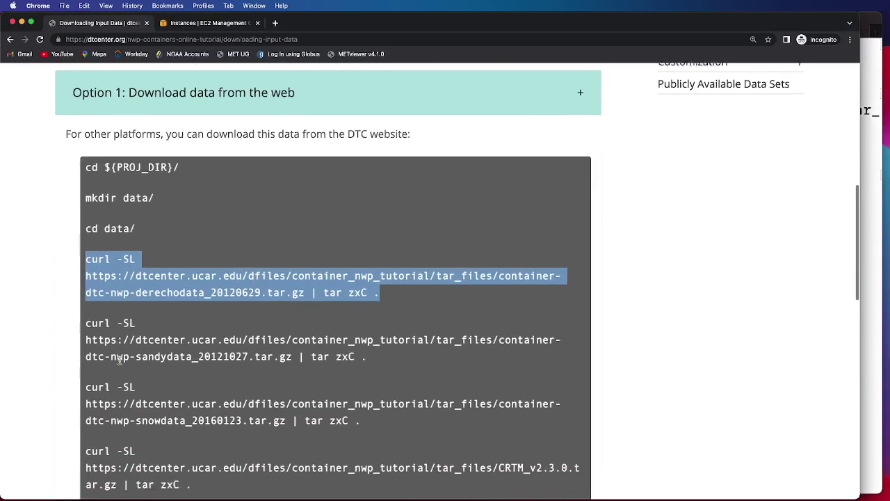
left_click_drag(368, 307, 87, 273)
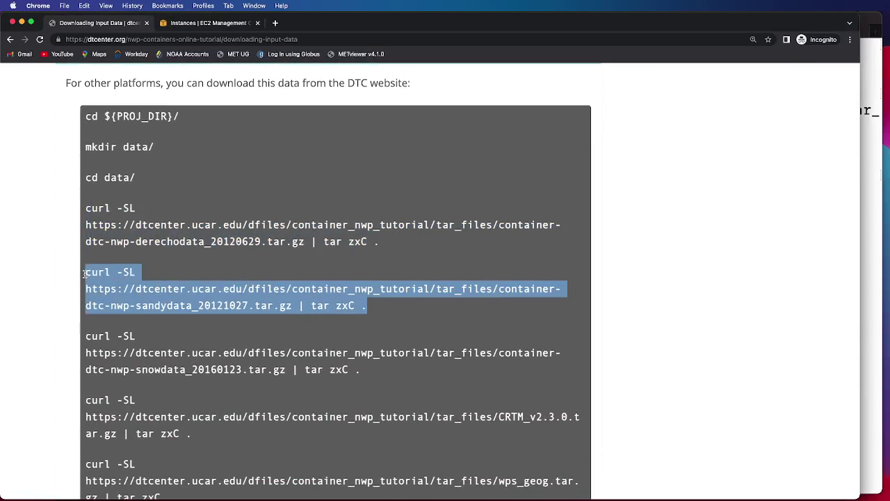
left_click(866, 331)
key("super+v")
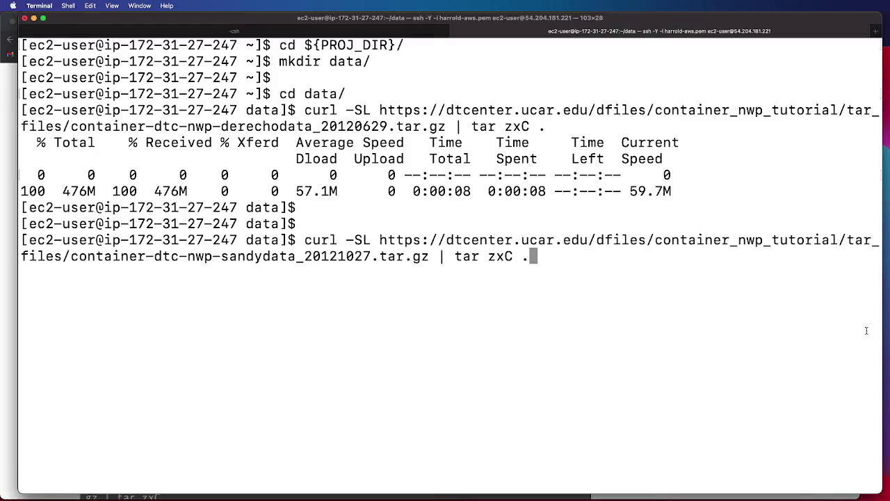
key("Return")
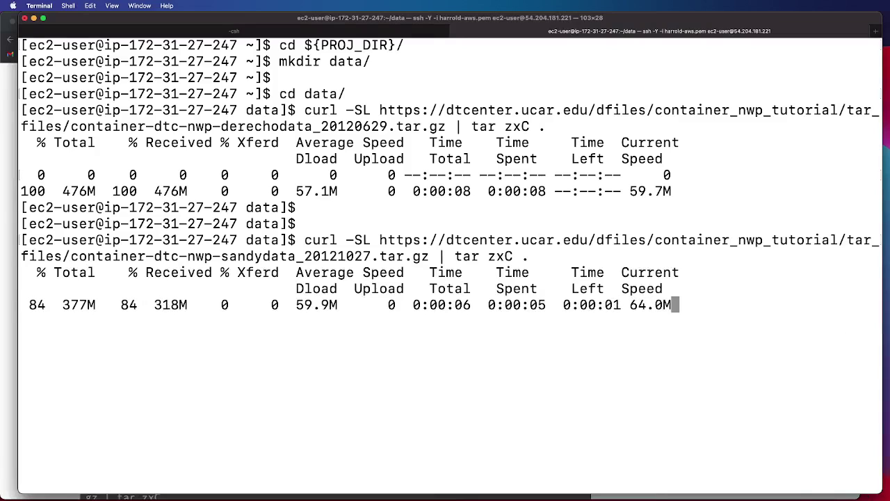
Step: Start the snow case data download with its curl command
left_click(14, 222)
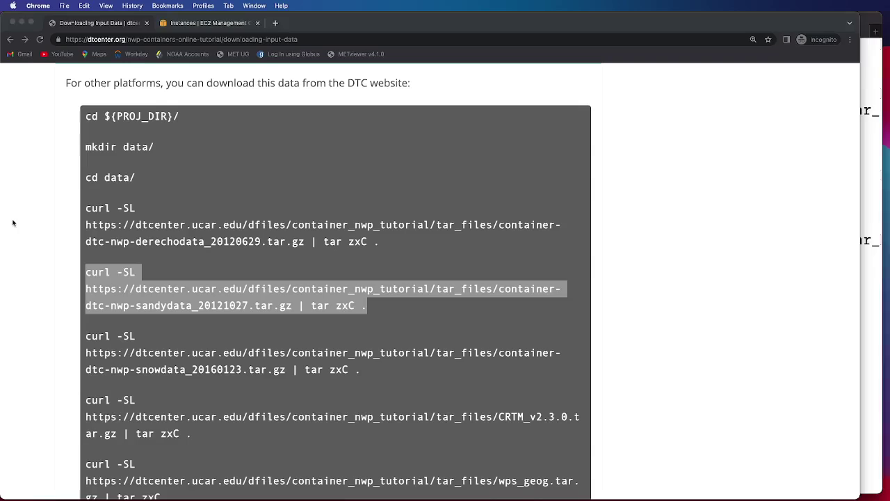
left_click_drag(368, 372, 82, 332)
key("super+c")
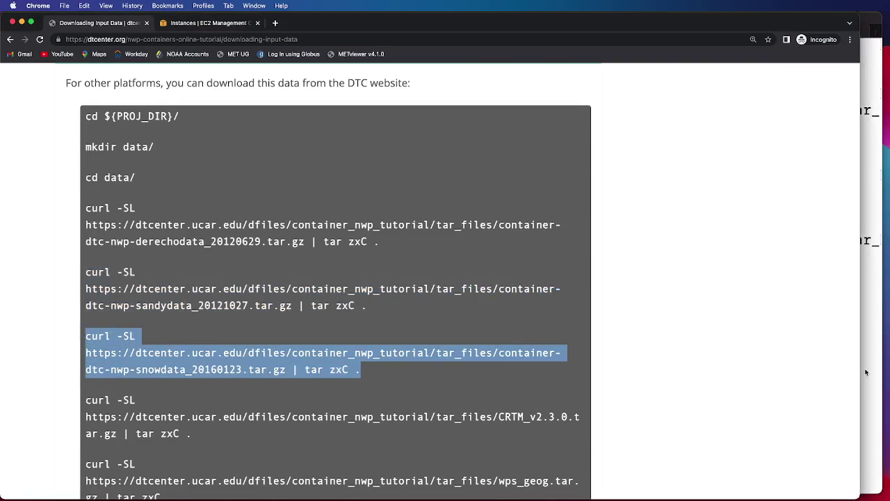
left_click(865, 369)
key("super+v")
key("Return")
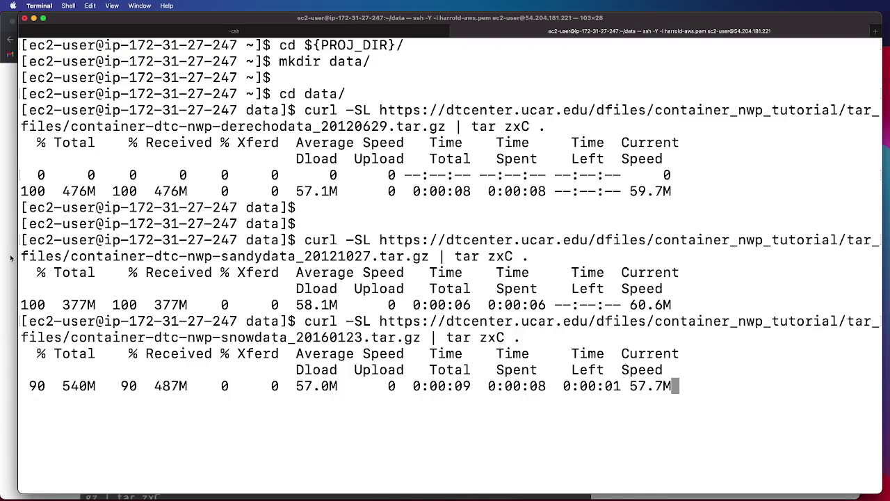
key("super+Tab")
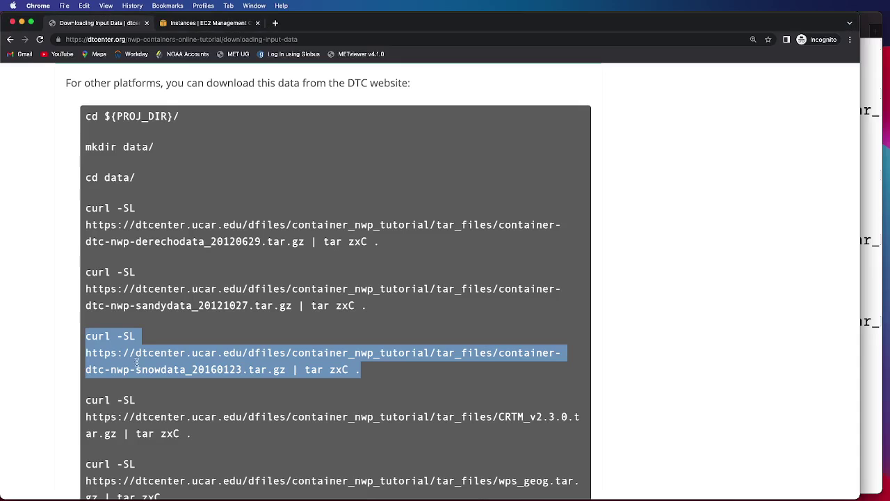
Step: Download and unpack the CRTM_v2.3.0 archive with its curl command
scroll(161, 394, "down", 2)
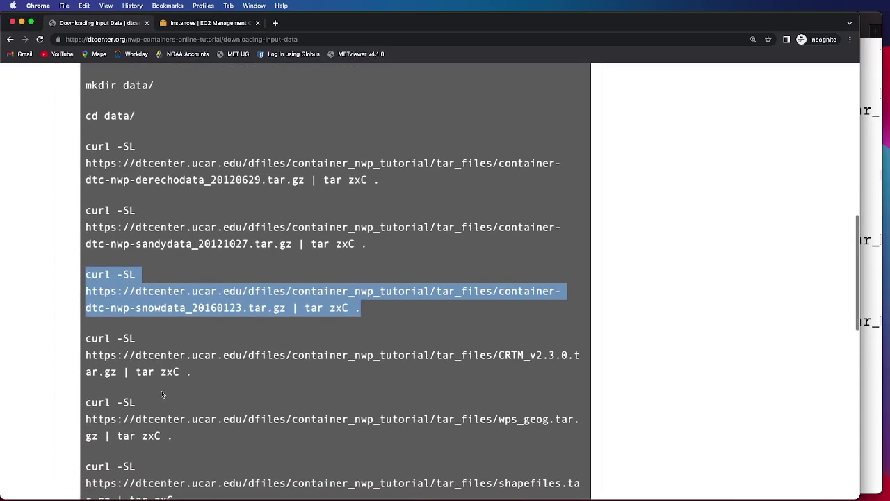
left_click_drag(193, 373, 77, 338)
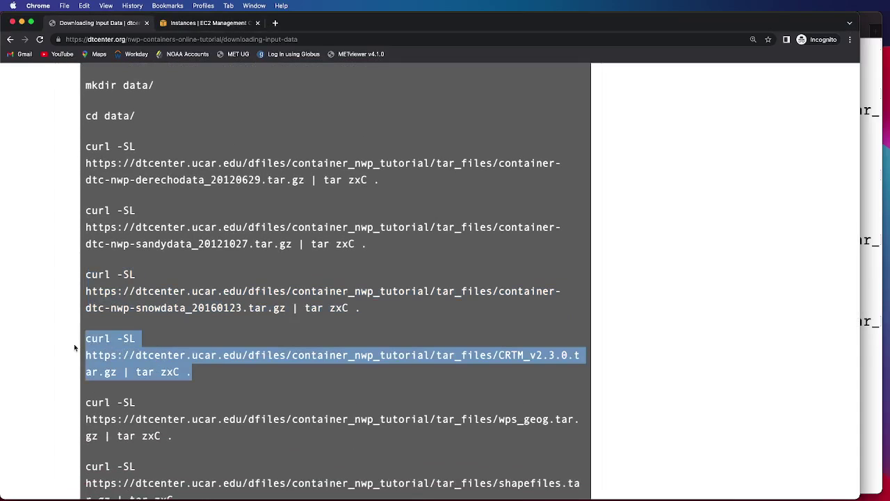
key("super+c")
left_click(864, 410)
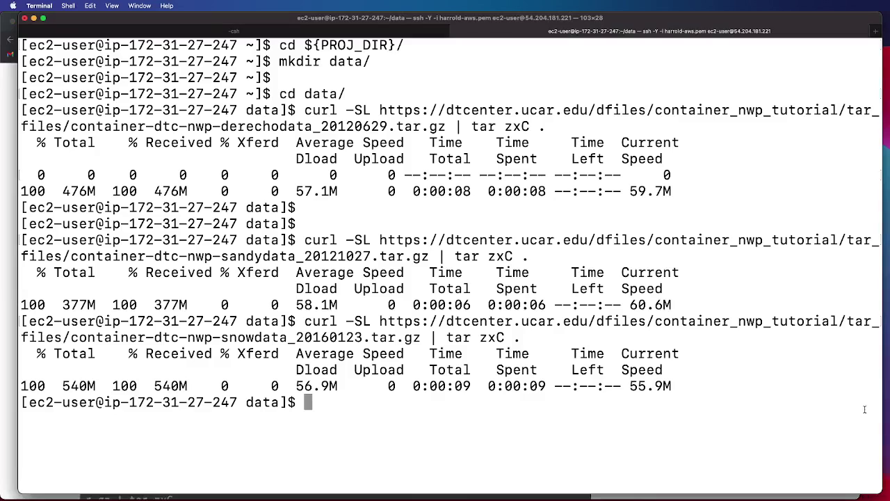
key("super+v")
key("Return")
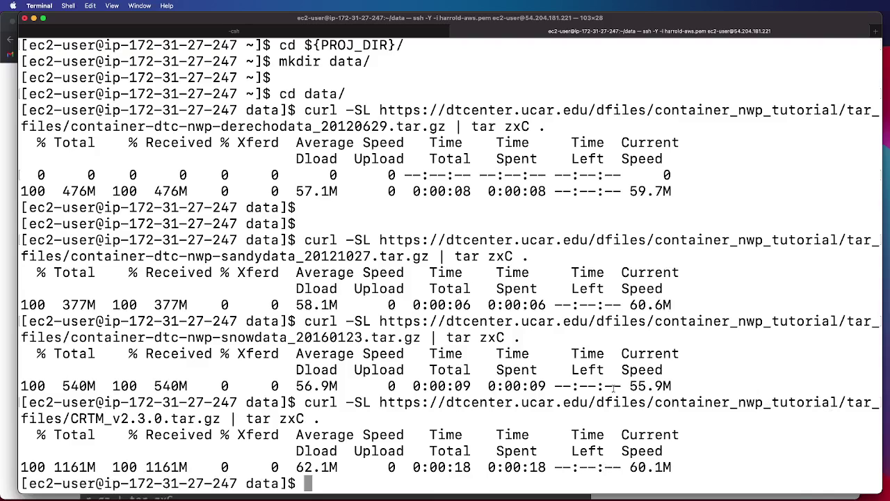
Step: Download and unpack the wps_geog archive with its curl command
left_click(11, 278)
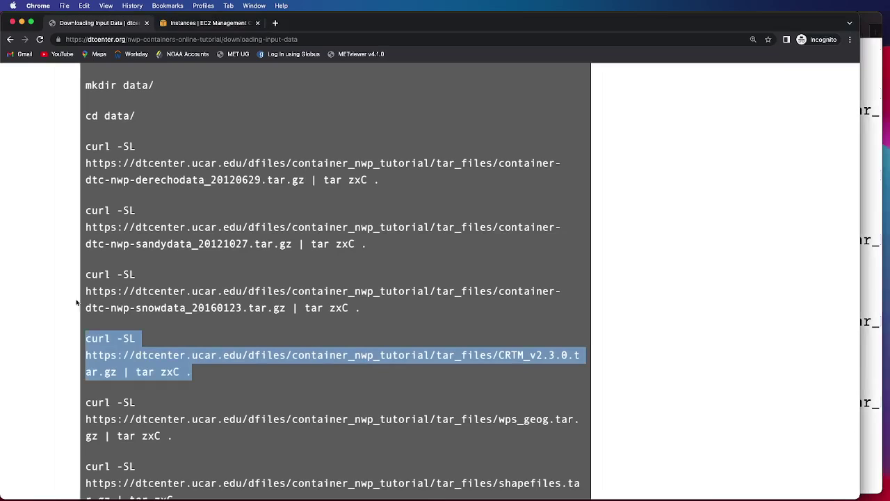
scroll(97, 313, "down", 4)
left_click_drag(186, 305, 81, 273)
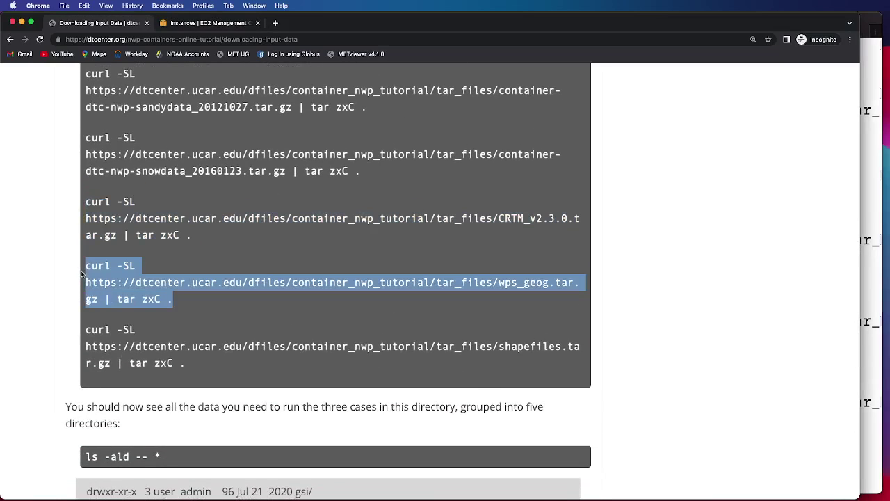
left_click(863, 381)
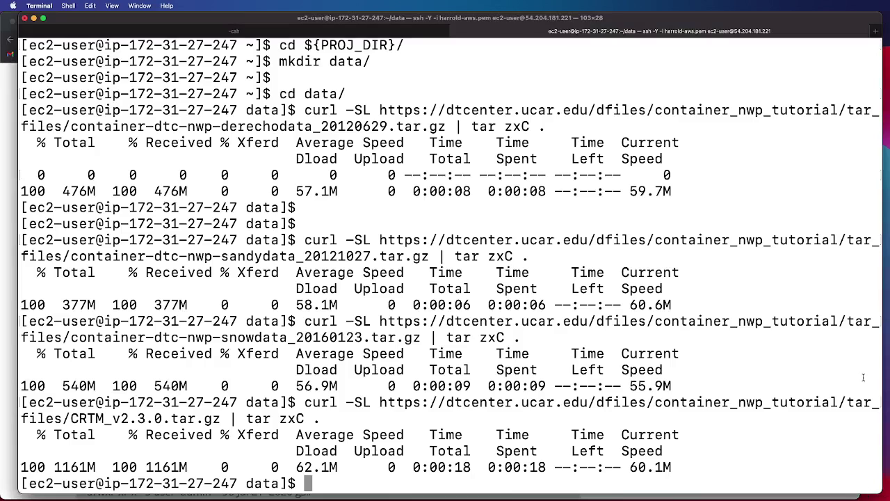
key("super+v")
key("Return")
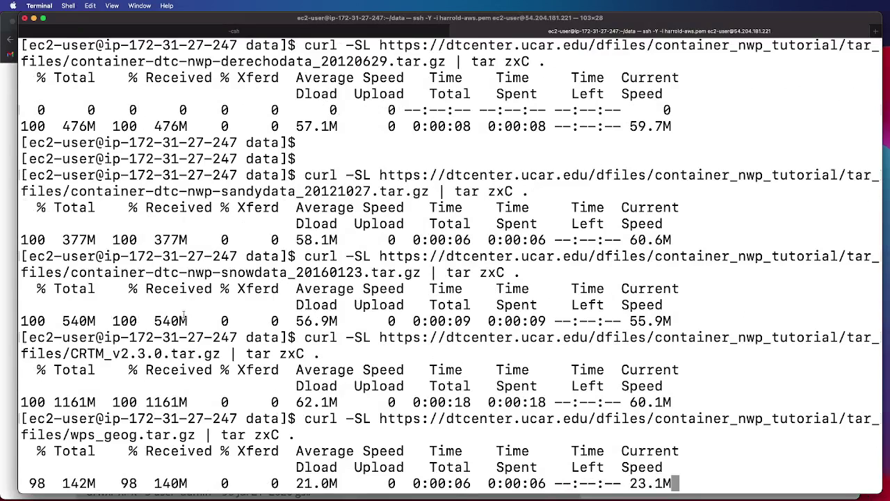
Step: Download and unpack the shapefiles archive with its curl command
left_click(5, 300)
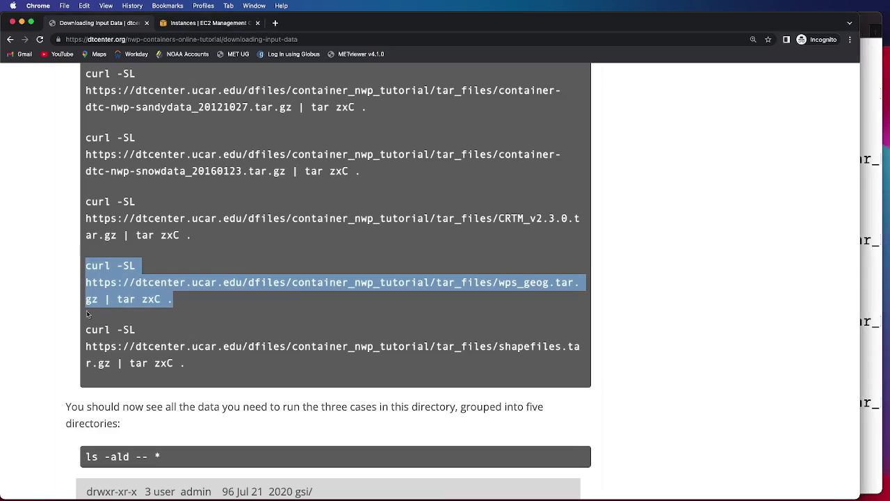
left_click_drag(195, 364, 71, 337)
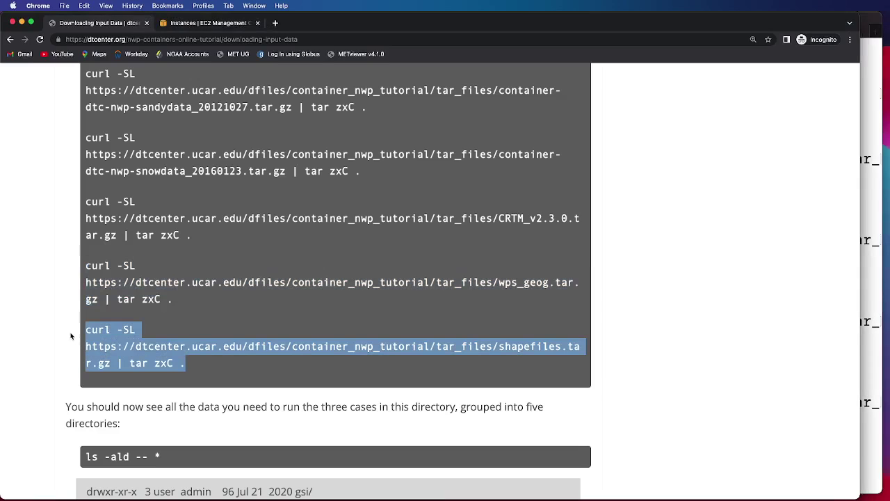
left_click(867, 452)
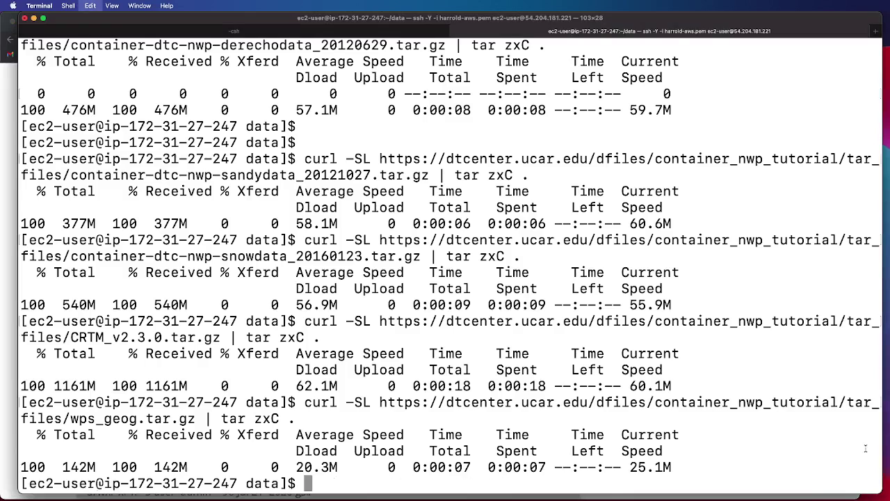
key("super+v")
key("Return")
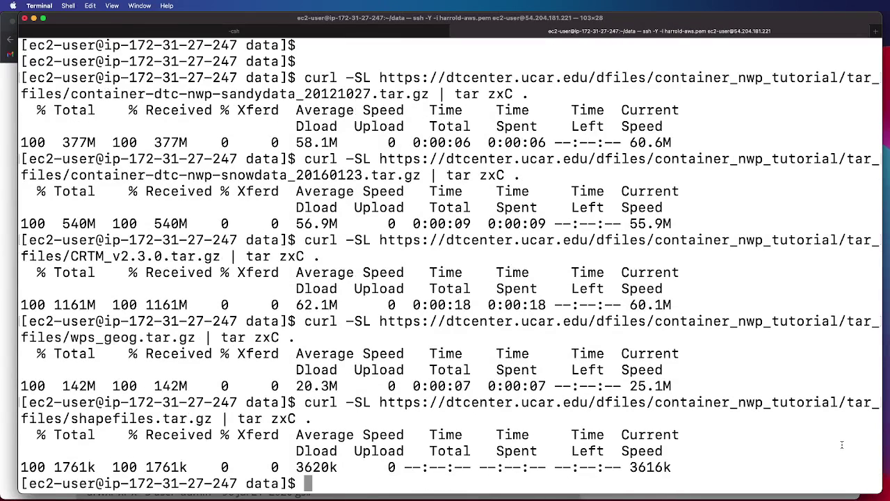
Step: Run ls -ald -- * to list gsi, model_data, obs_data, shapefiles and WPS_GEOG folders
left_click(9, 321)
scroll(10, 321, "down", 3)
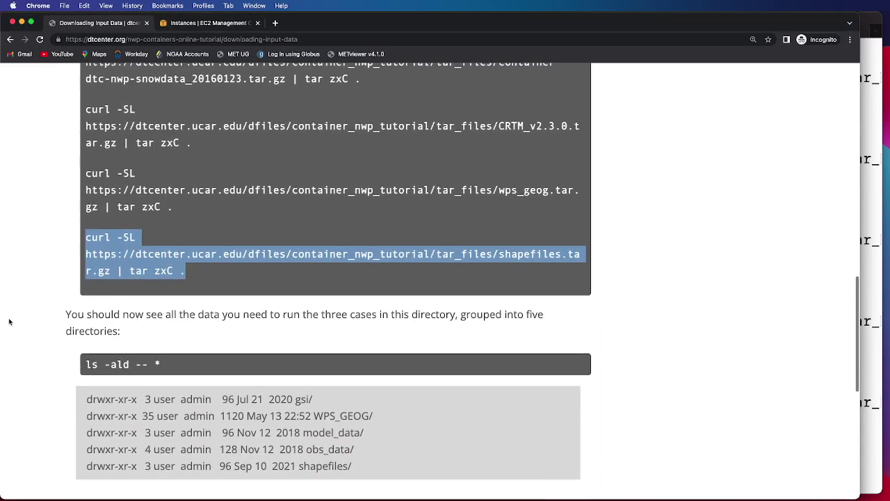
scroll(10, 321, "down", 5)
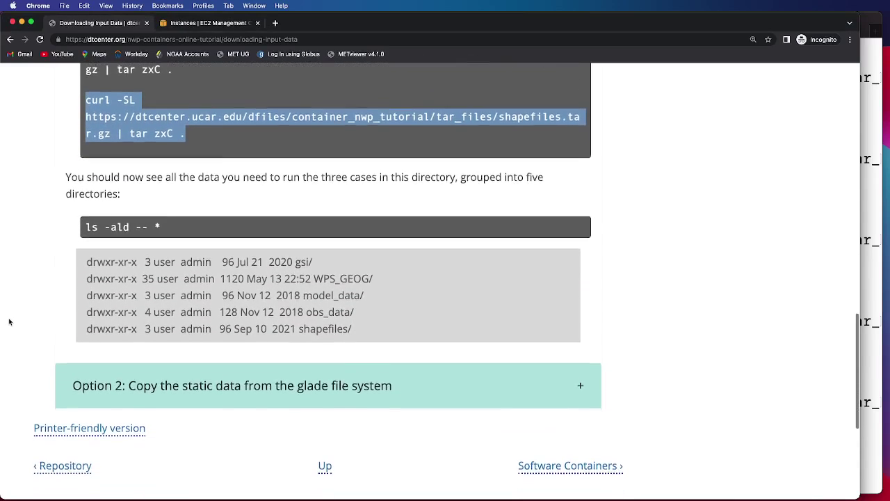
left_click_drag(161, 225, 85, 225)
key("super+c")
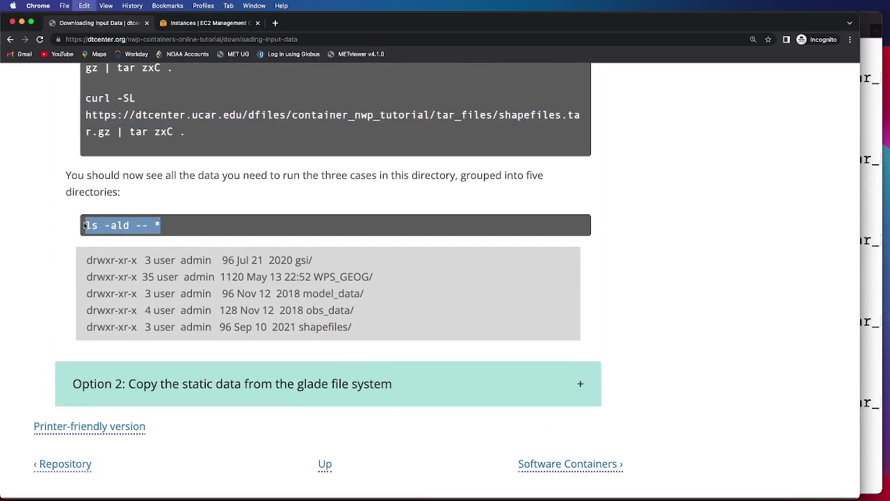
left_click(871, 335)
key("super+v")
key("Return")
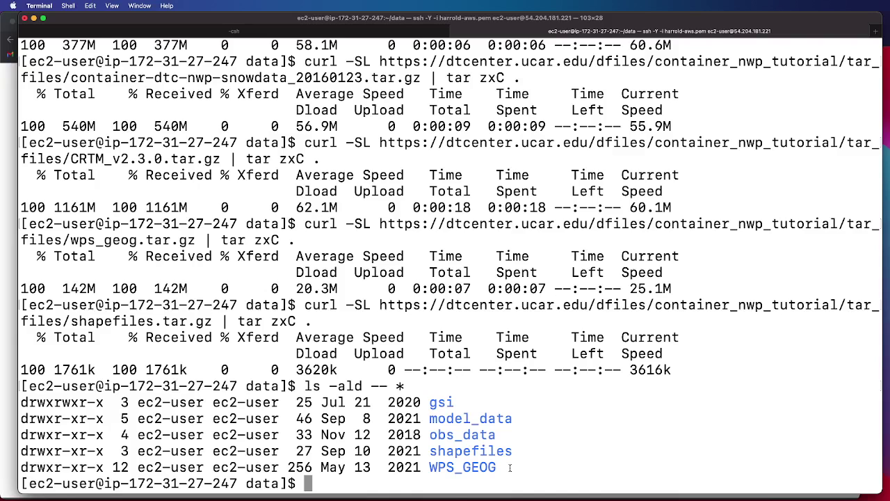
left_click(10, 266)
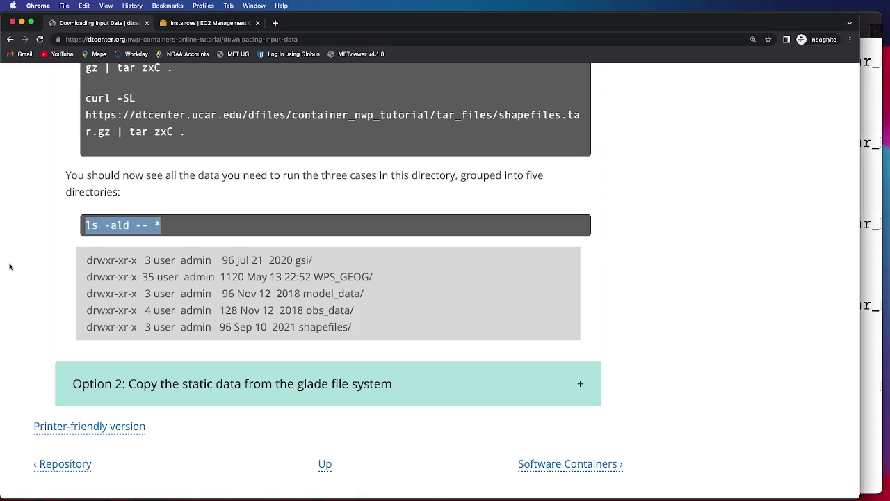